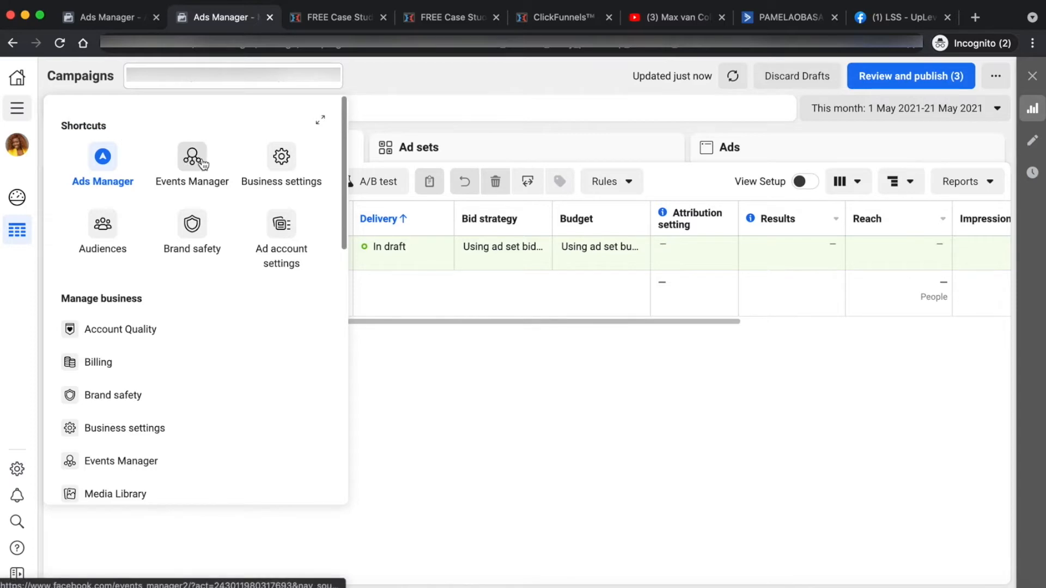
Switch to Events Manager and bring up the list of custom conversions
click(201, 163)
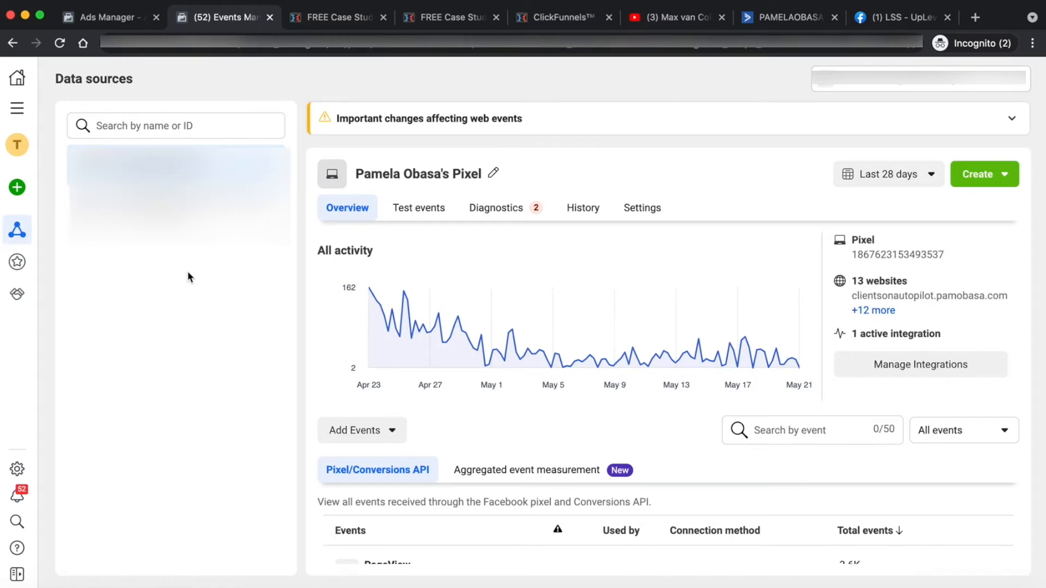
click(1007, 179)
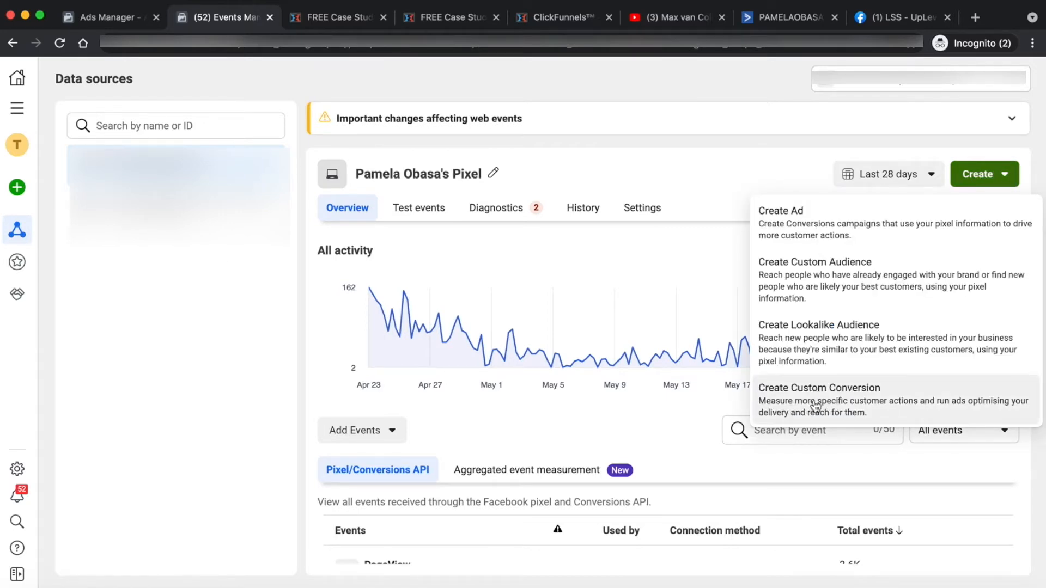
mouse_move(16, 187)
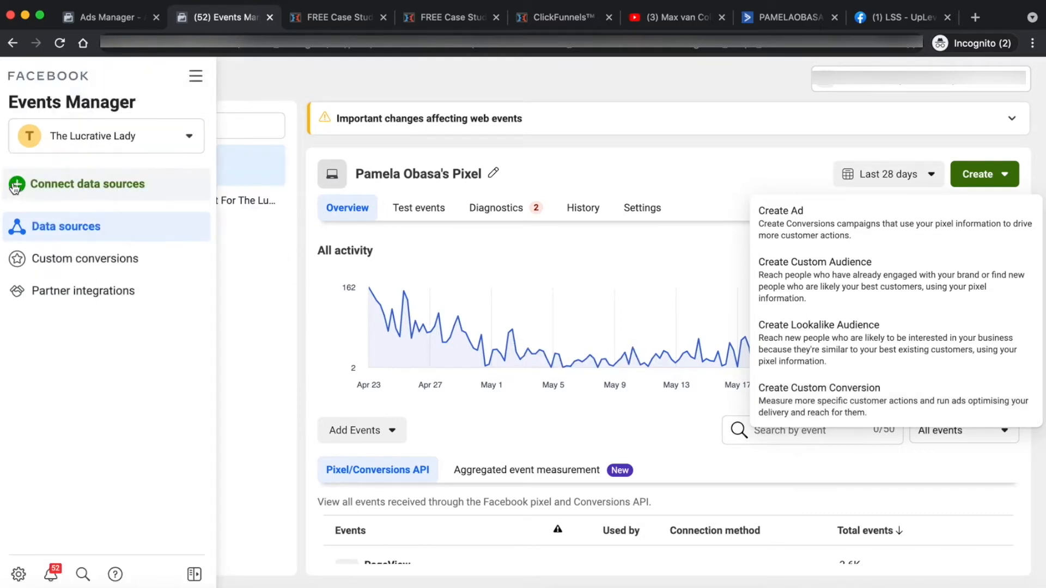
click(104, 264)
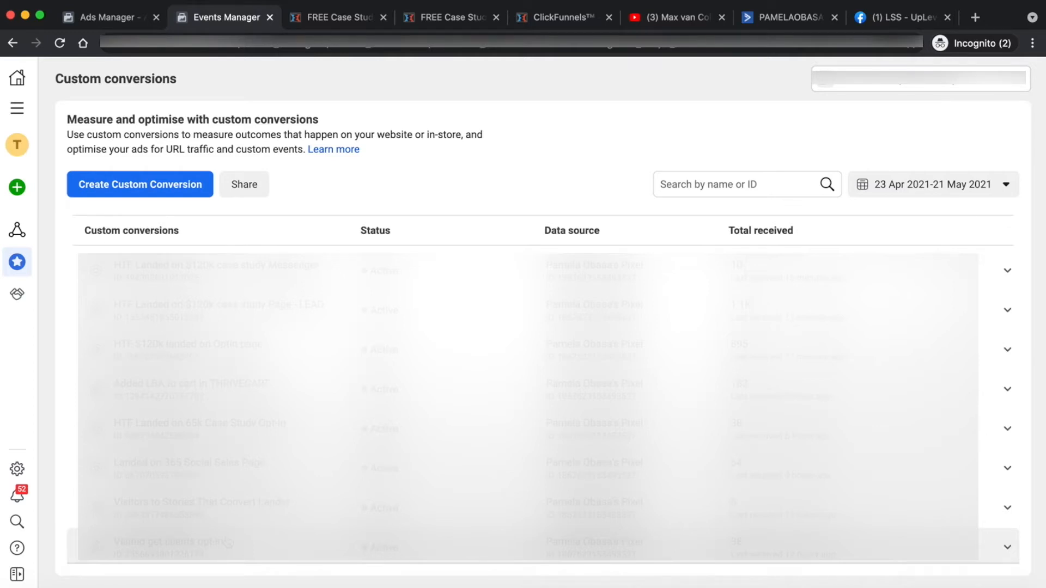
scroll(228, 543, down, 1)
scroll(228, 543, up, 1)
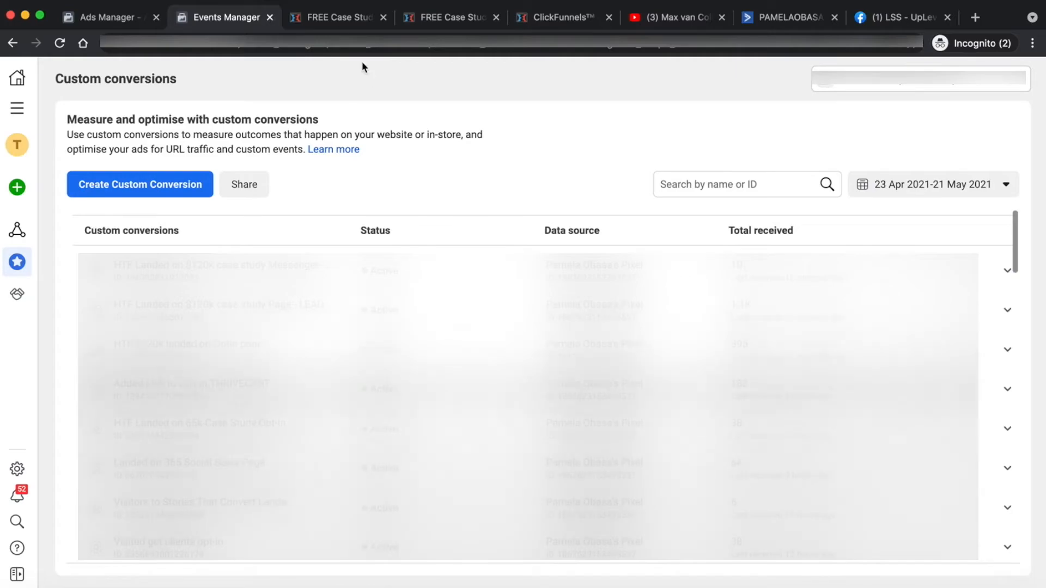
Review the case study opt-in page and the Messenger page that follows it in the funnel
click(347, 19)
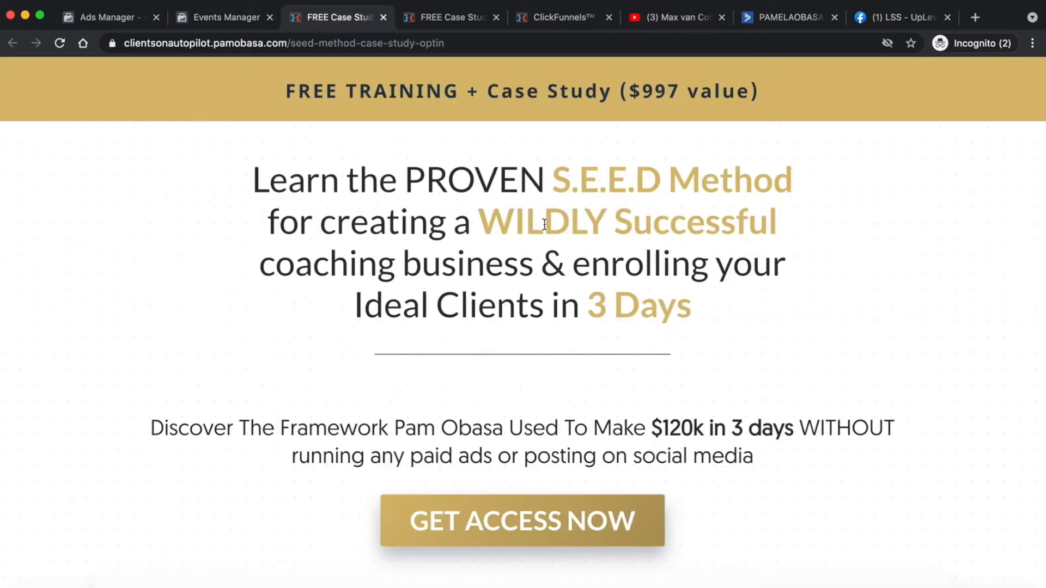
scroll(822, 359, down, 15)
scroll(819, 360, up, 4)
scroll(819, 359, up, 10)
click(439, 25)
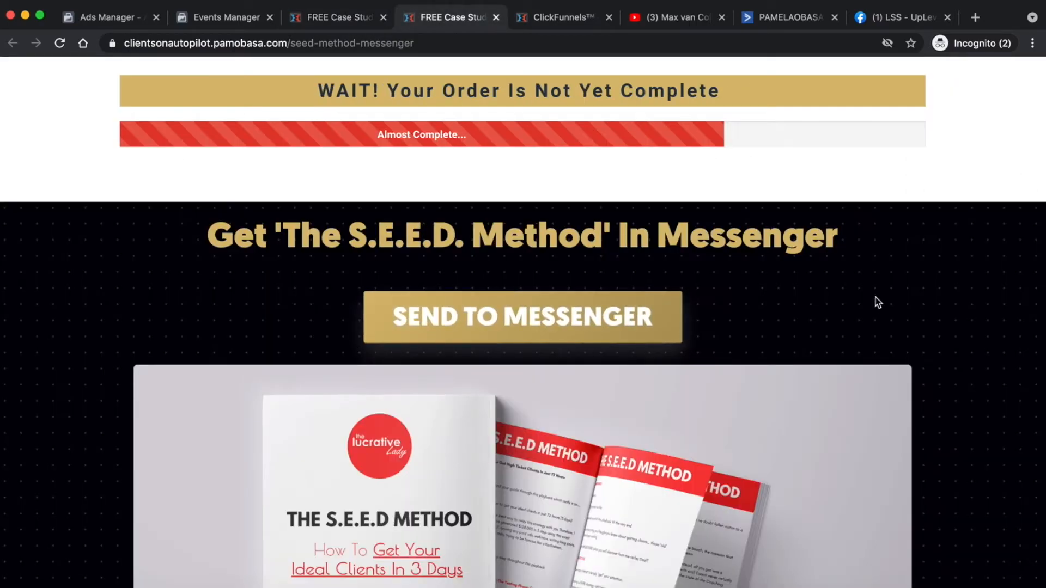
scroll(876, 299, down, 5)
scroll(875, 299, up, 5)
scroll(850, 464, down, 20)
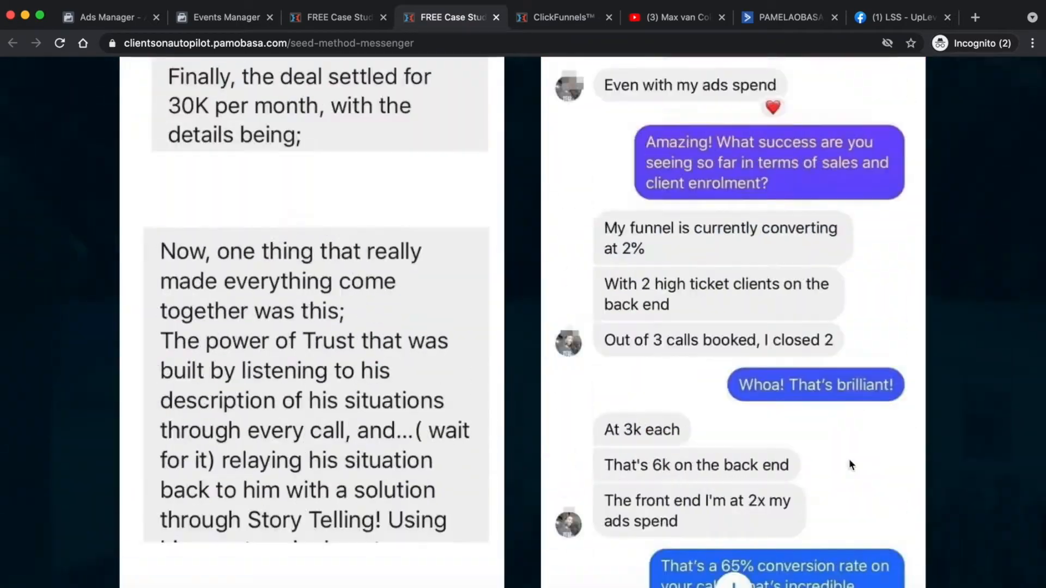
scroll(848, 459, up, 20)
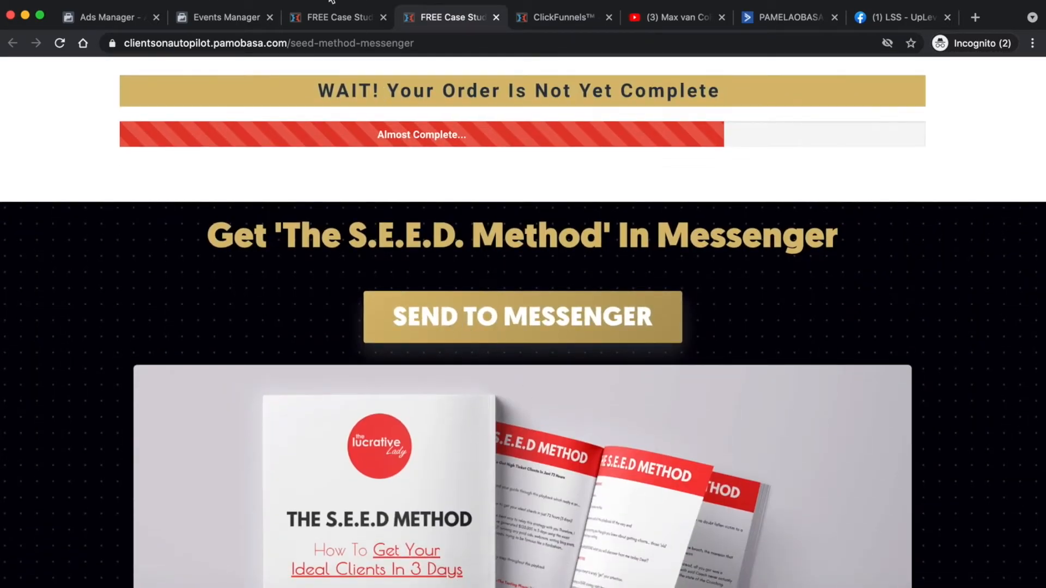
Start a new custom conversion in Events Manager and name it "Landed on HTF Case Study (DEMO)"
click(231, 19)
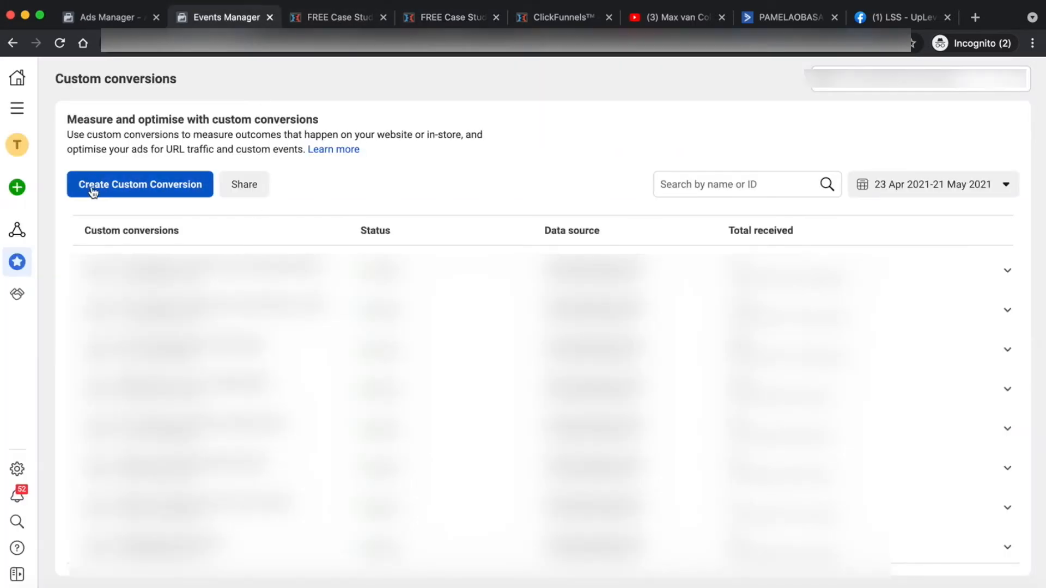
click(128, 191)
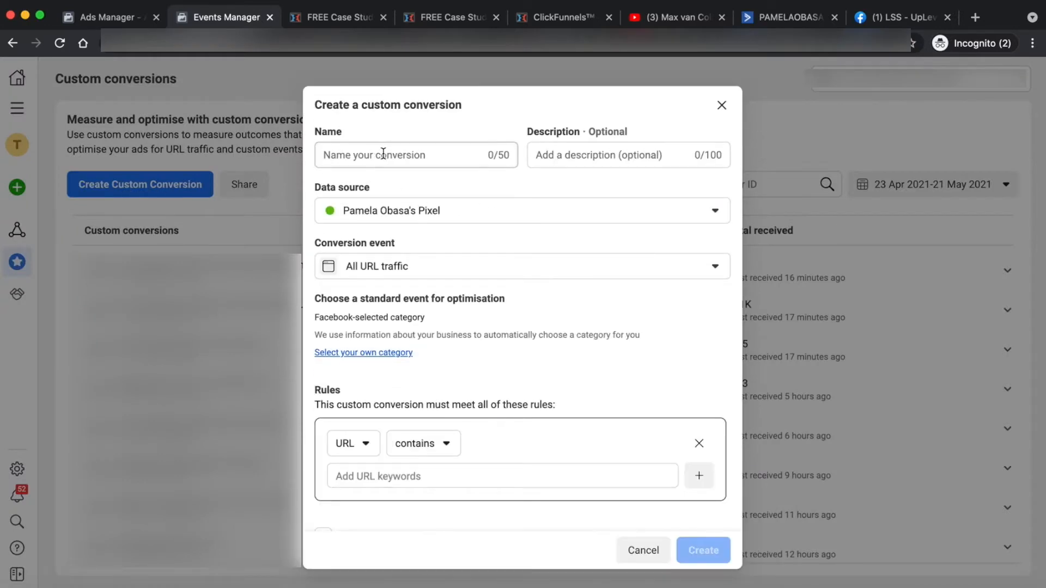
click(383, 154)
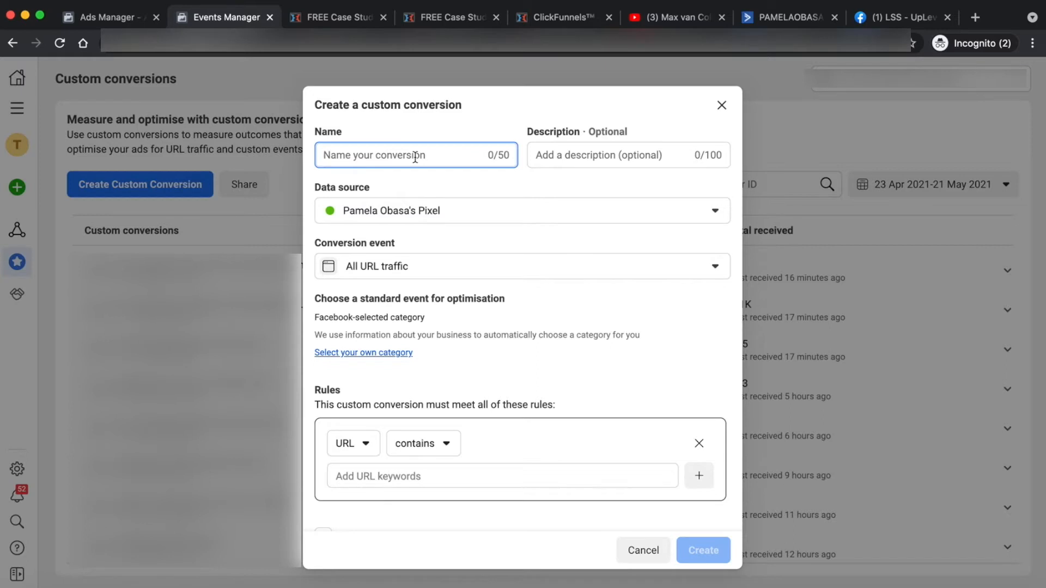
text(Landed)
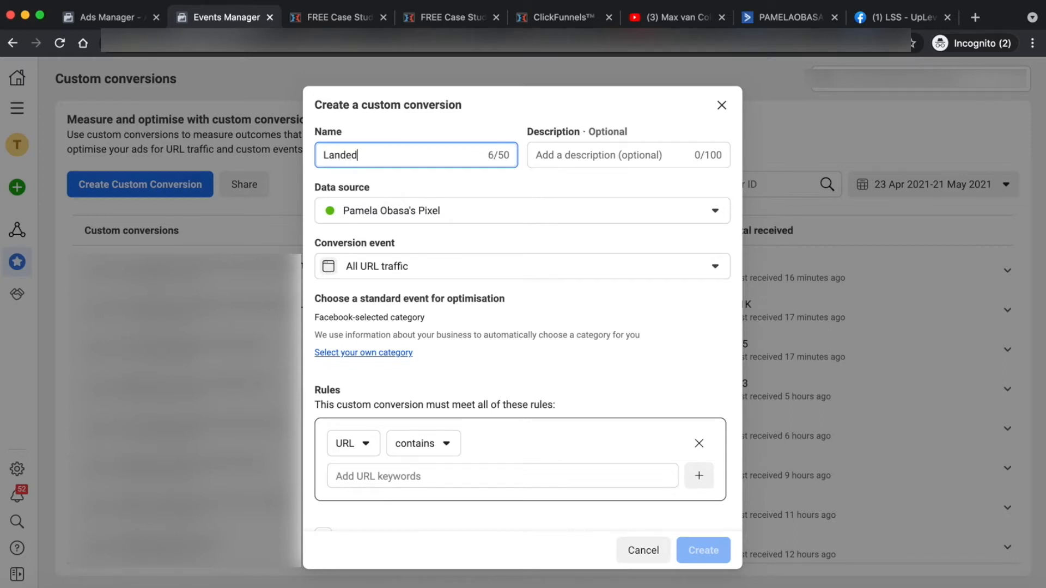
text( on HTF Case Study )
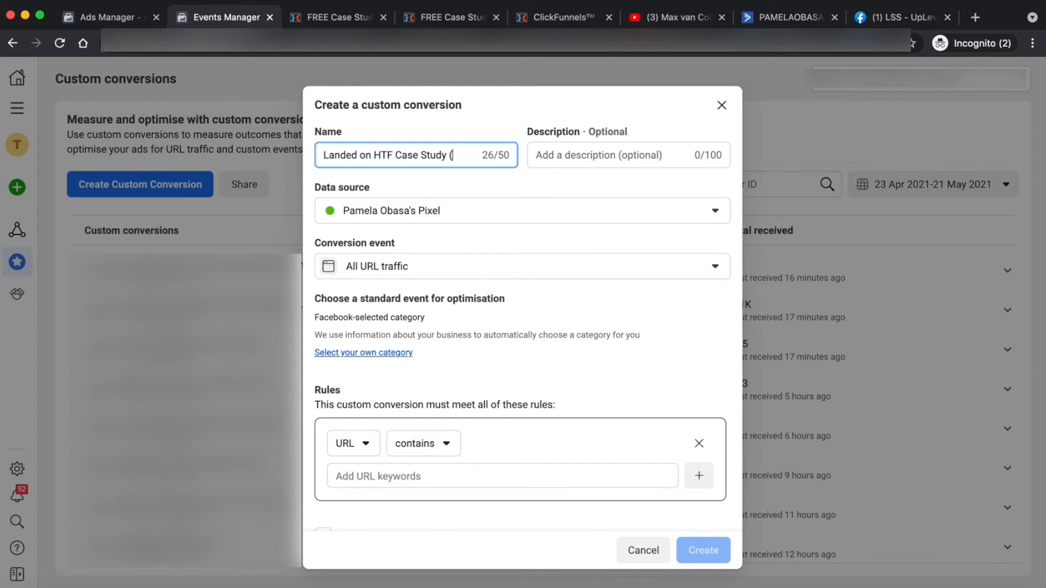
text((Demo))
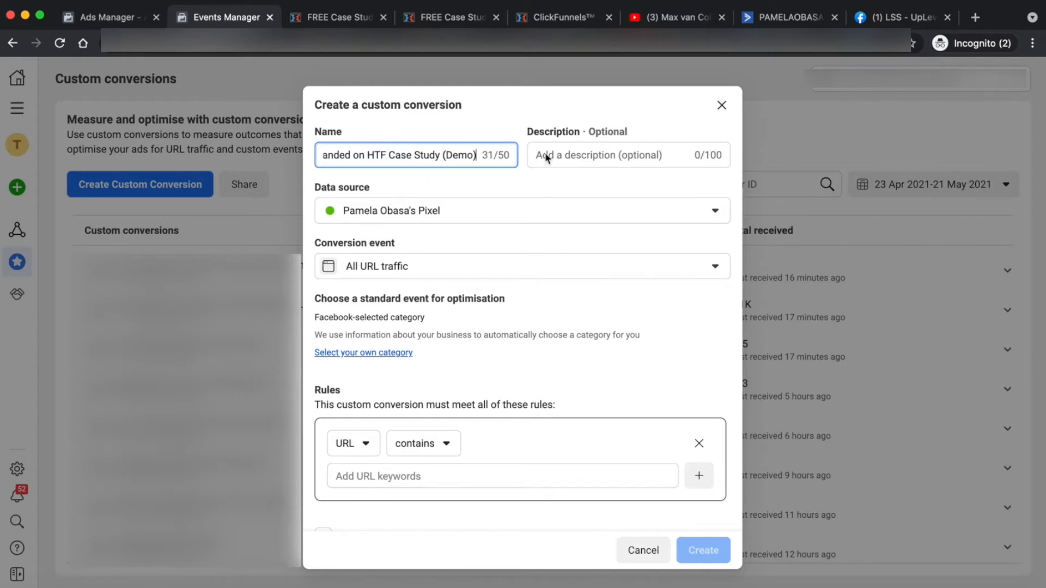
Keep the existing pixel as the data source and set the conversion event to the standard event Lead
click(387, 218)
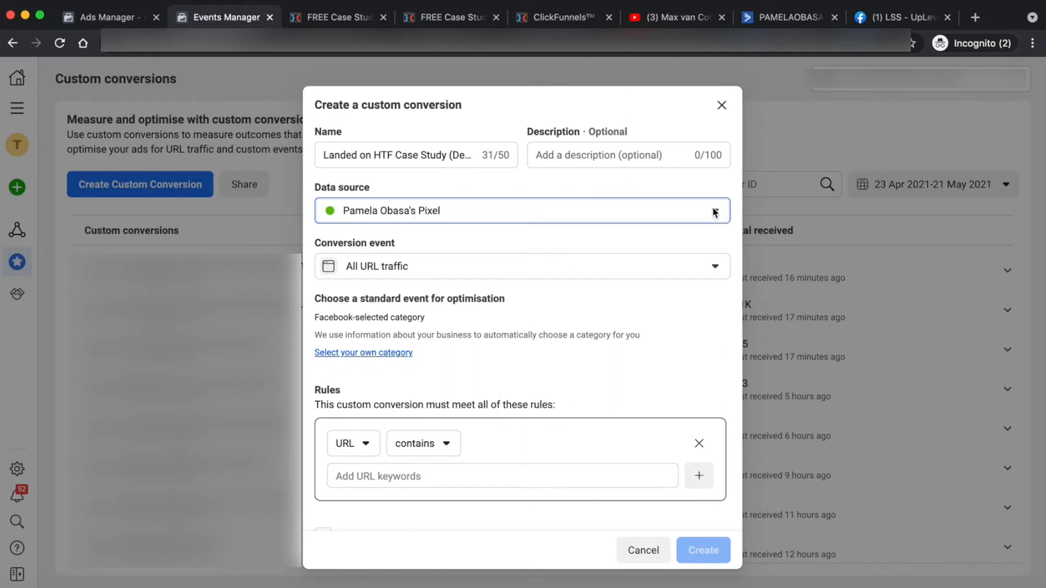
scroll(455, 221, down, 1)
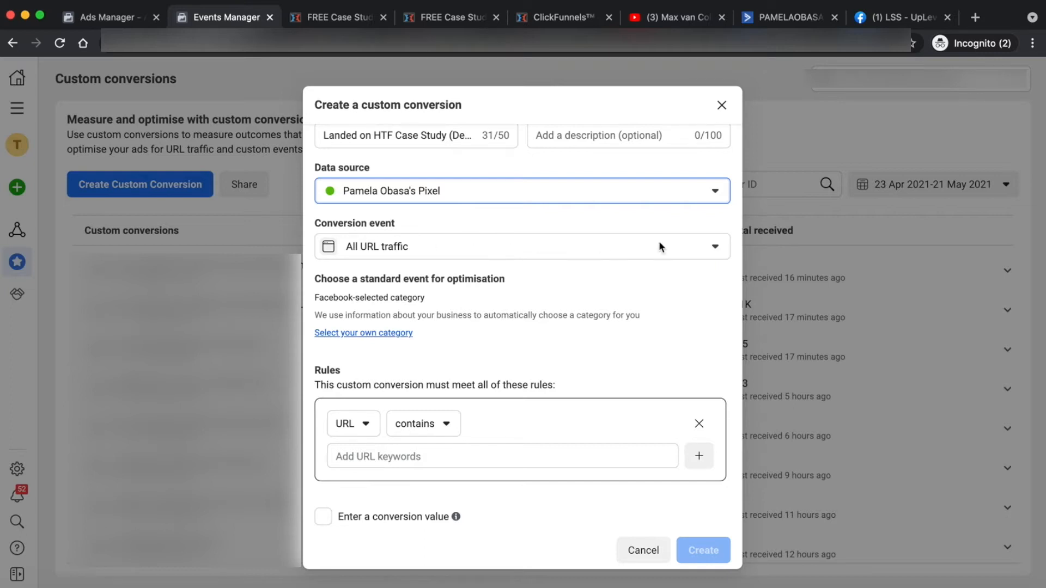
click(678, 243)
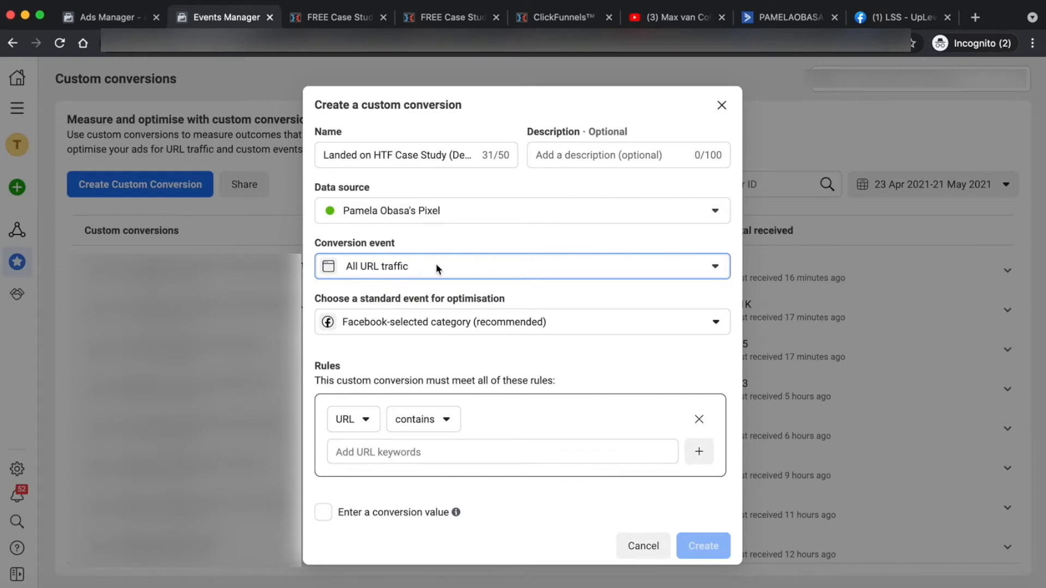
click(716, 270)
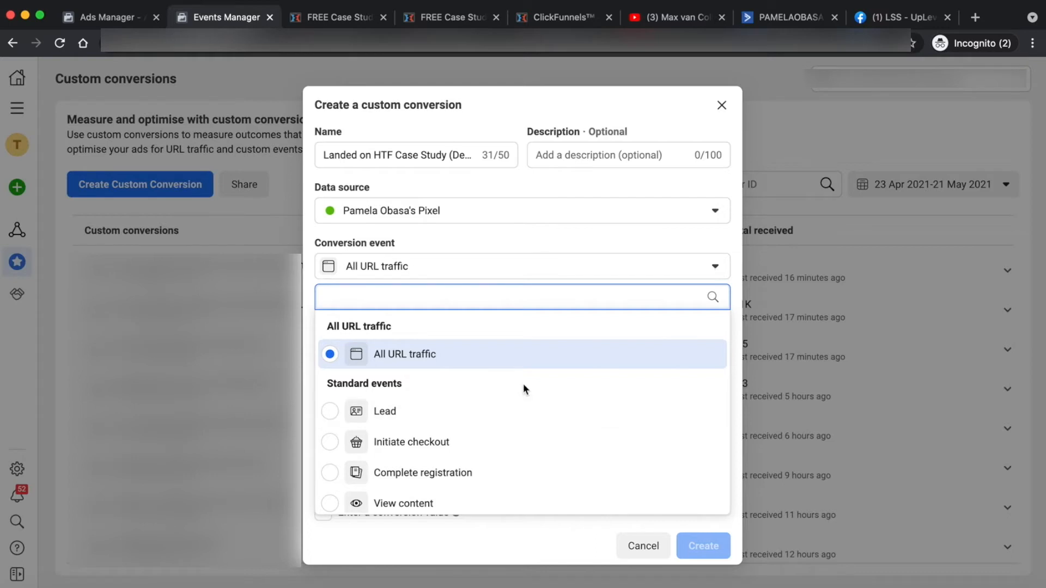
scroll(518, 430, down, 3)
scroll(519, 430, up, 3)
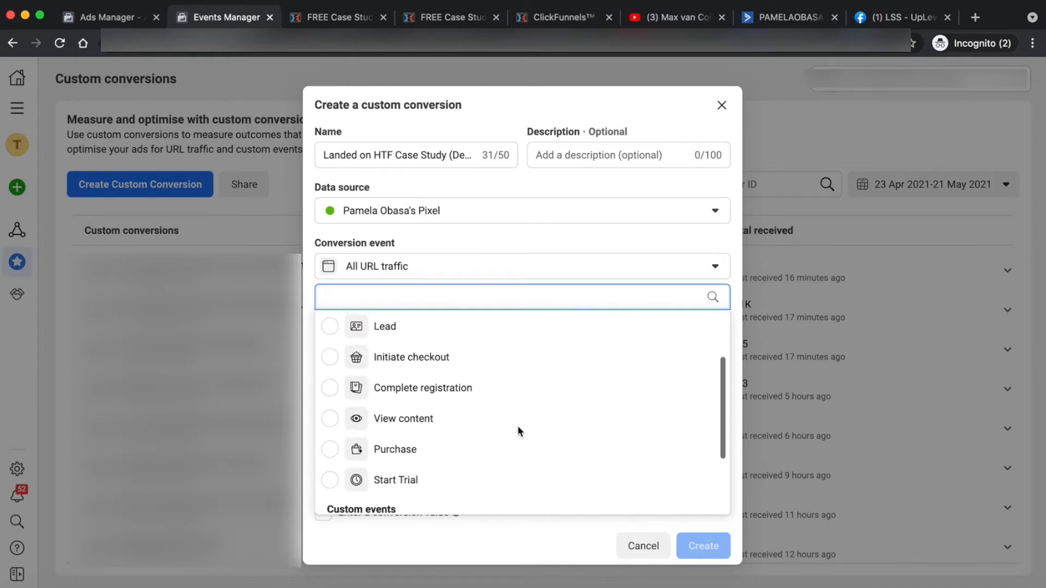
click(397, 354)
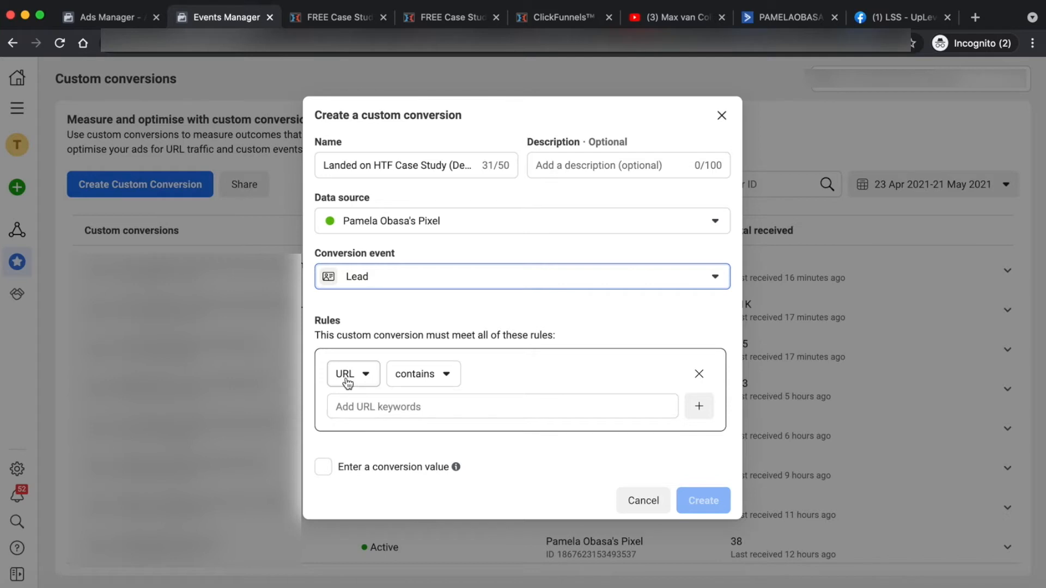
Set the rule to URL contains "/seed-method-messenger", copying the path from the Messenger page's address
click(450, 376)
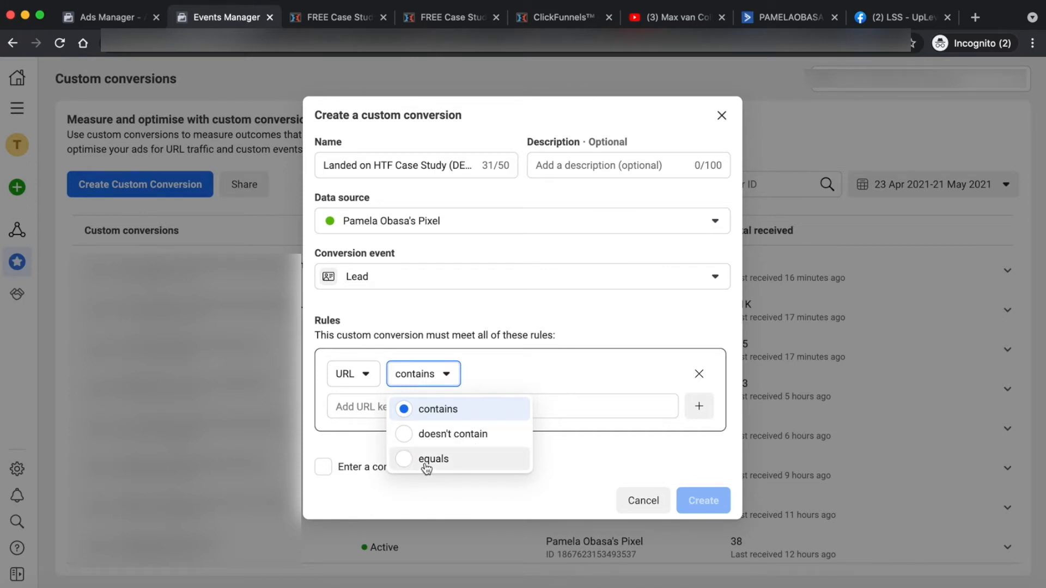
click(664, 326)
click(423, 25)
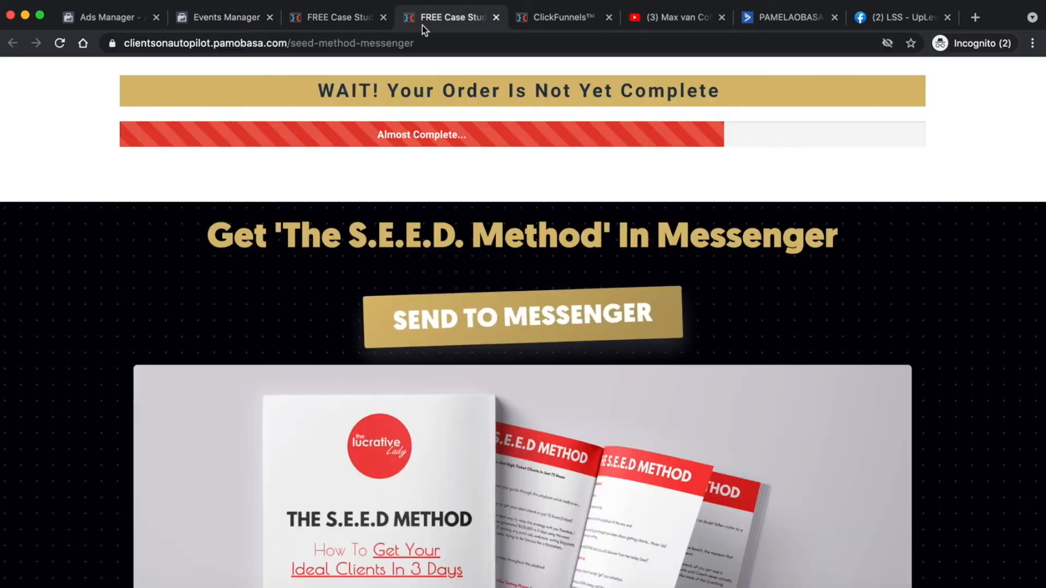
click(398, 44)
double_click(435, 44)
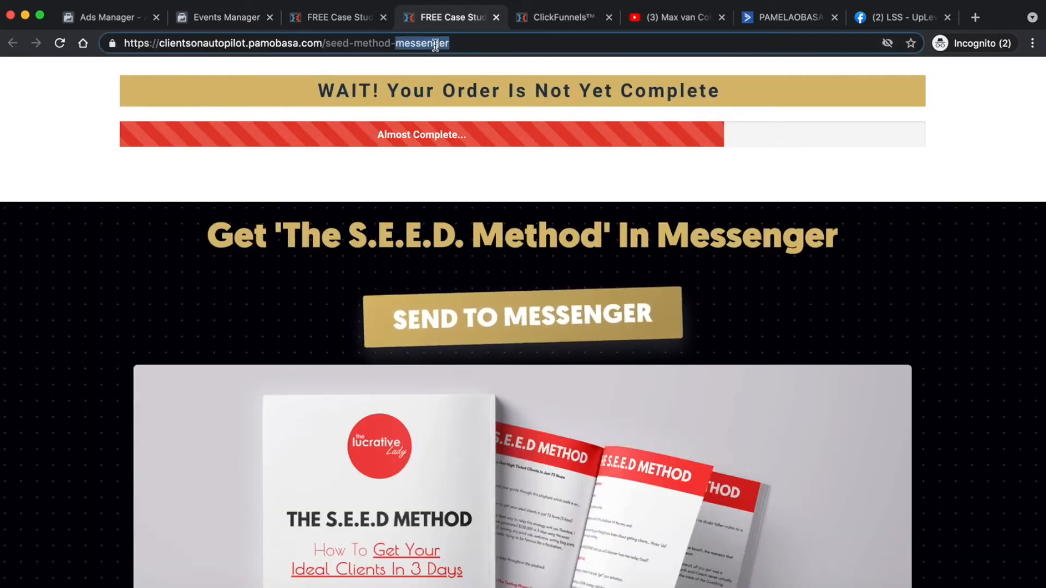
drag(457, 44, 322, 45)
key(super+c)
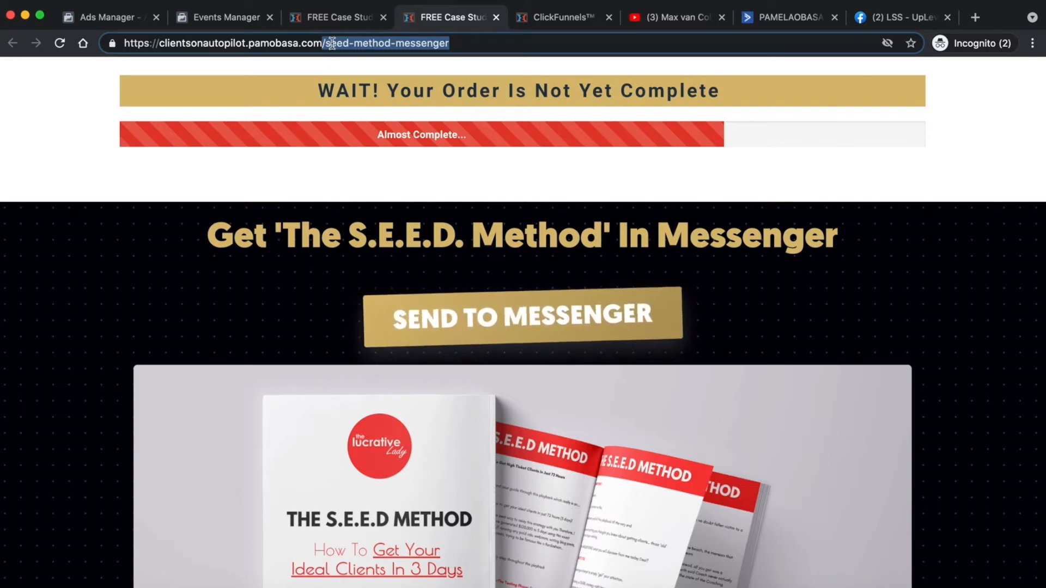
click(241, 21)
click(439, 414)
key(super+v)
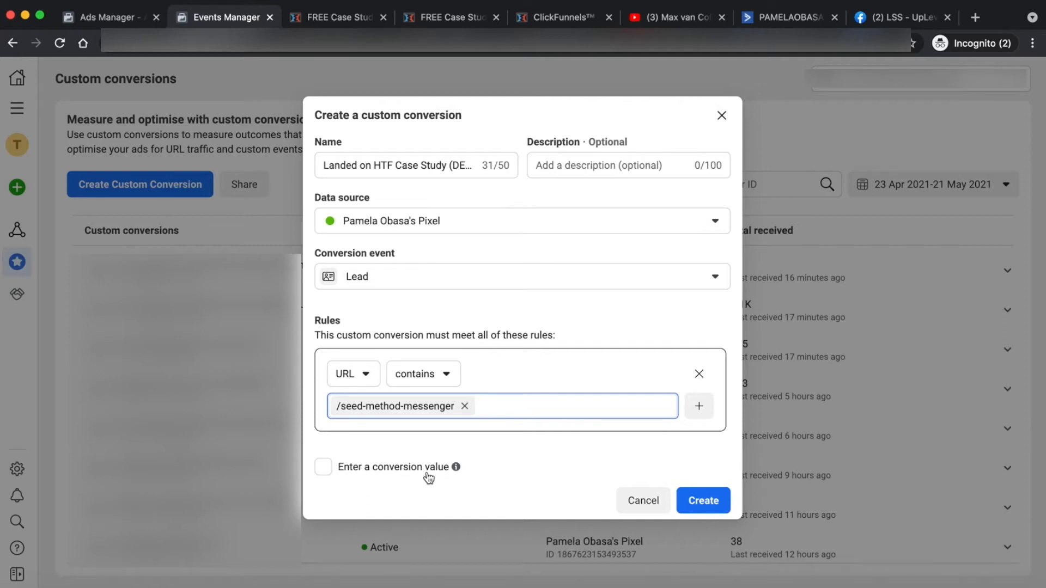
Leave the conversion value disabled and create the custom conversion
click(324, 469)
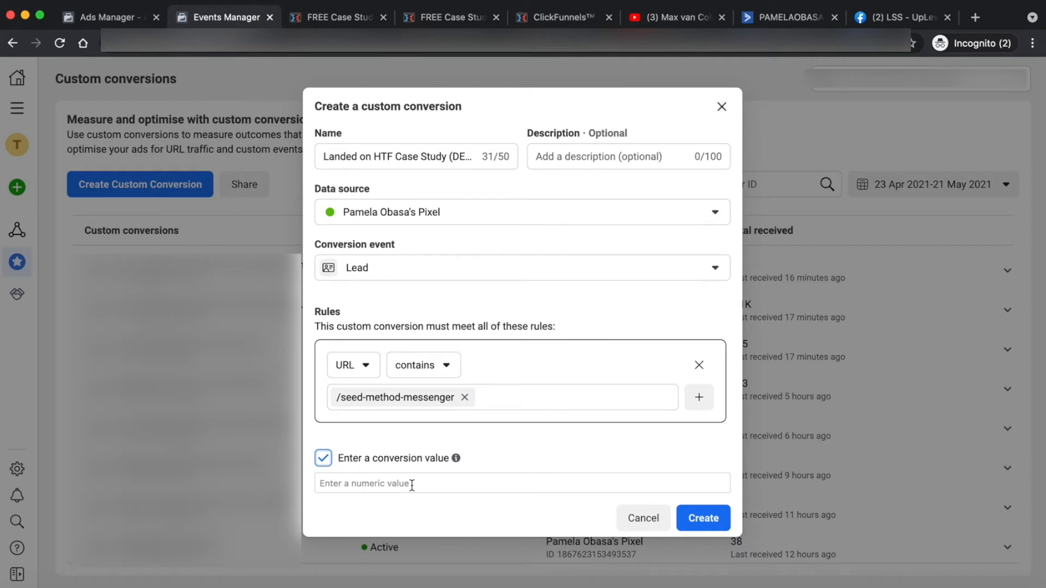
click(323, 460)
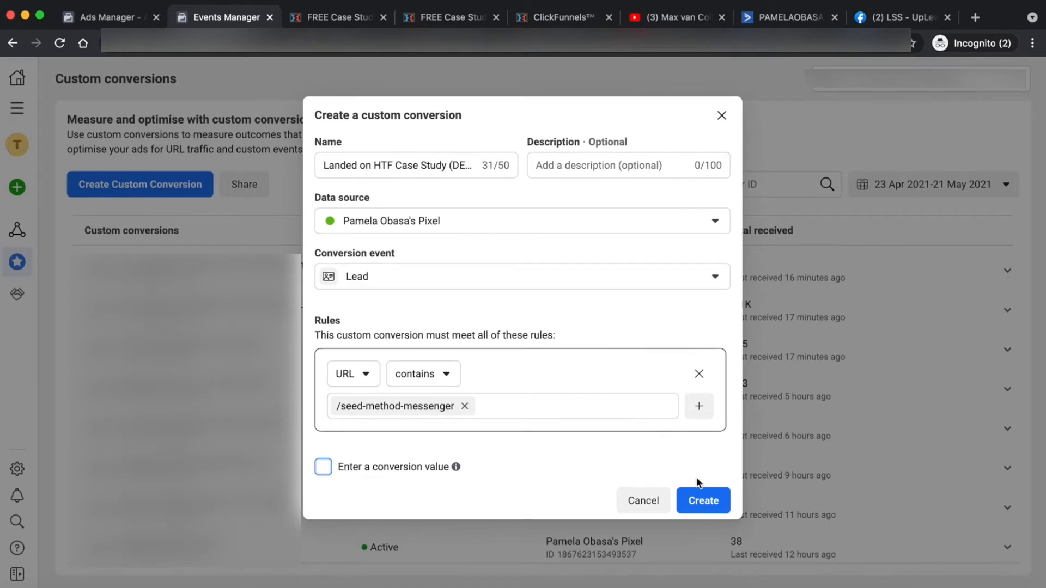
click(698, 502)
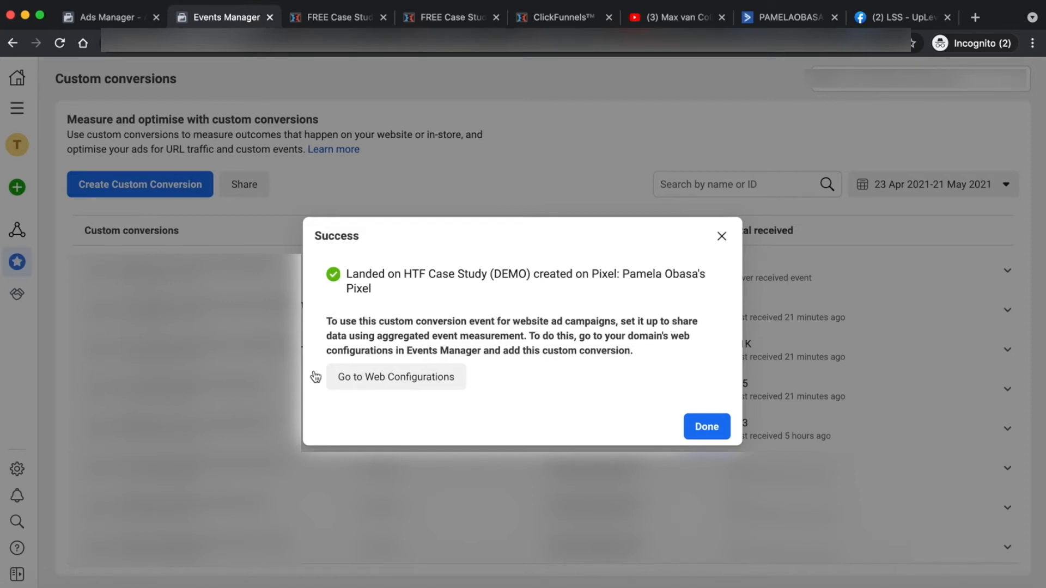
Go to the web event configurations for the new custom conversion and expand the configured events of the pamobasa.com domain
triple_click(395, 347)
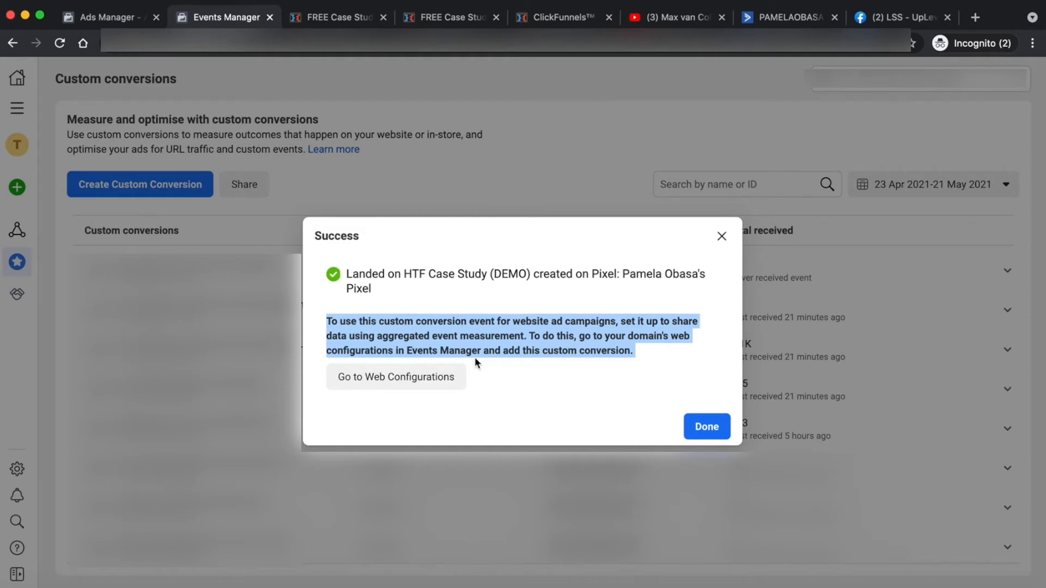
click(374, 381)
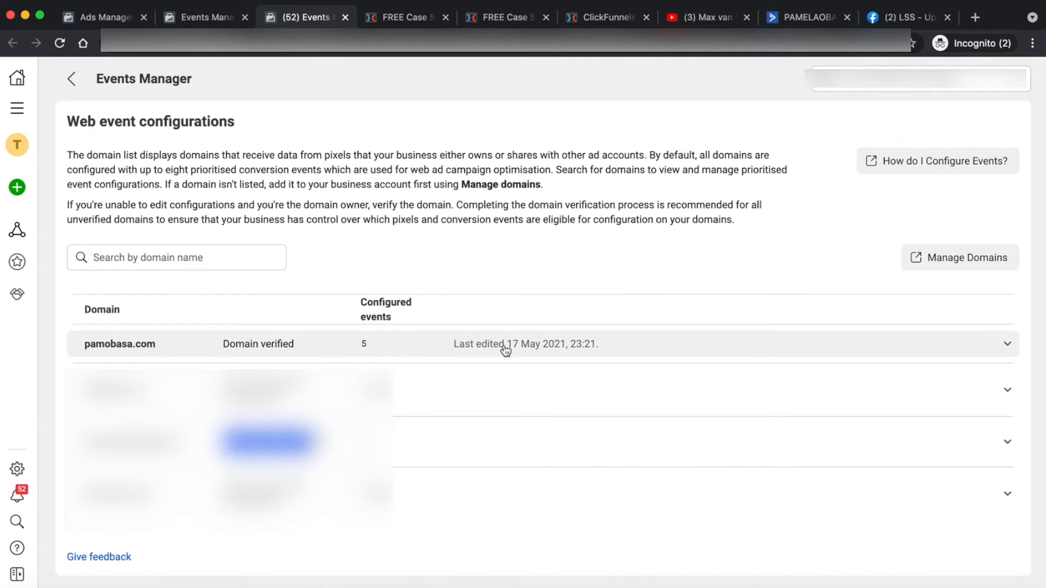
click(557, 343)
scroll(389, 397, down, 5)
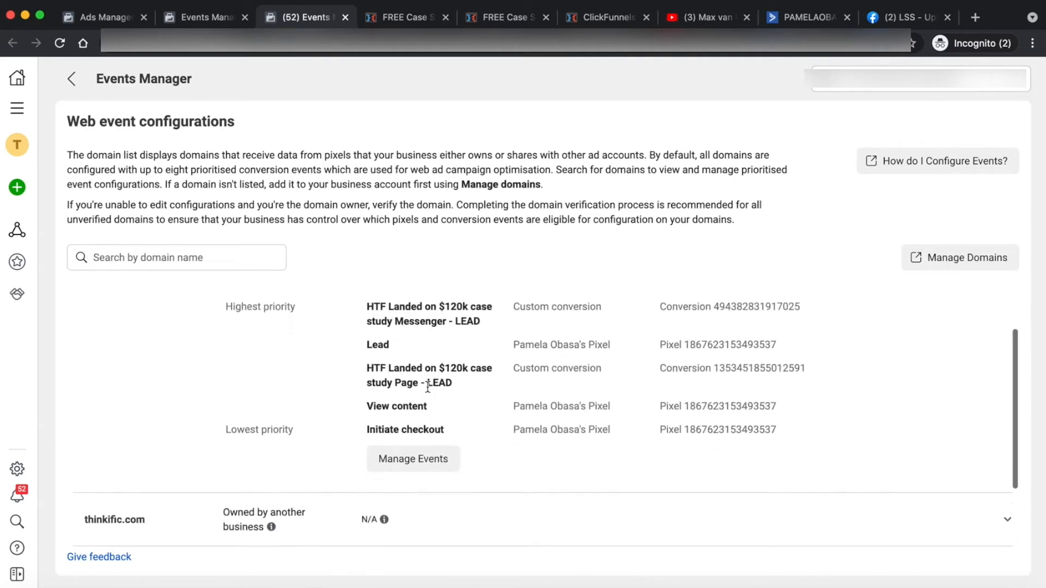
scroll(389, 396, up, 5)
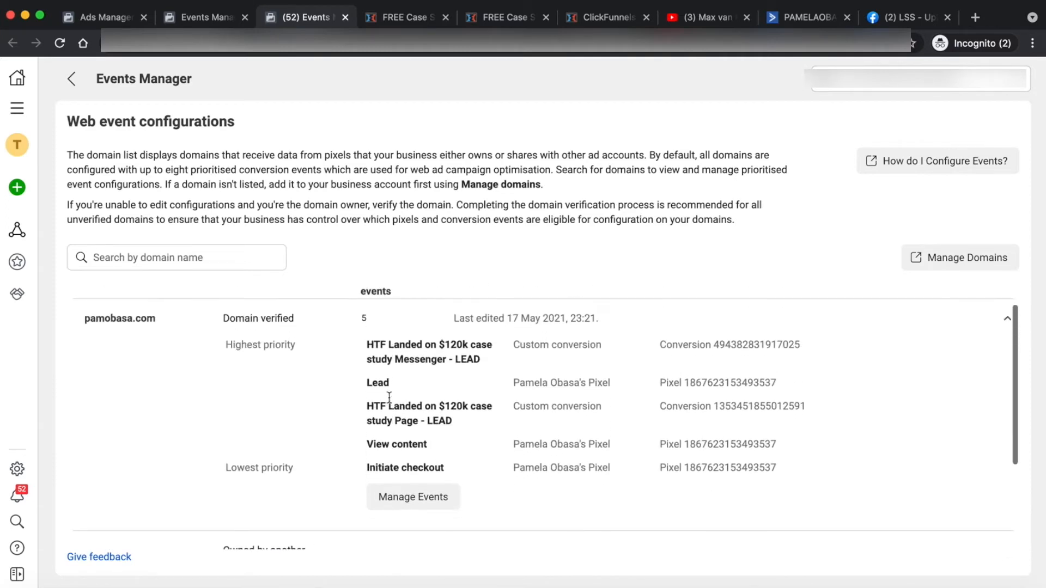
Open event management for the domain, read the warning about how edits affect ads and ad sets, and dismiss it without editing
click(415, 498)
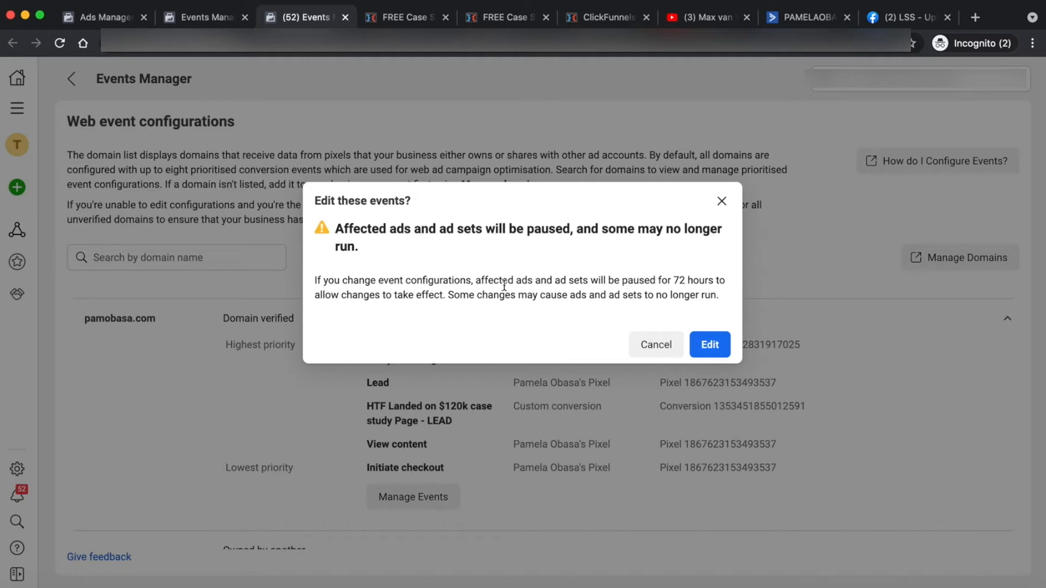
triple_click(399, 294)
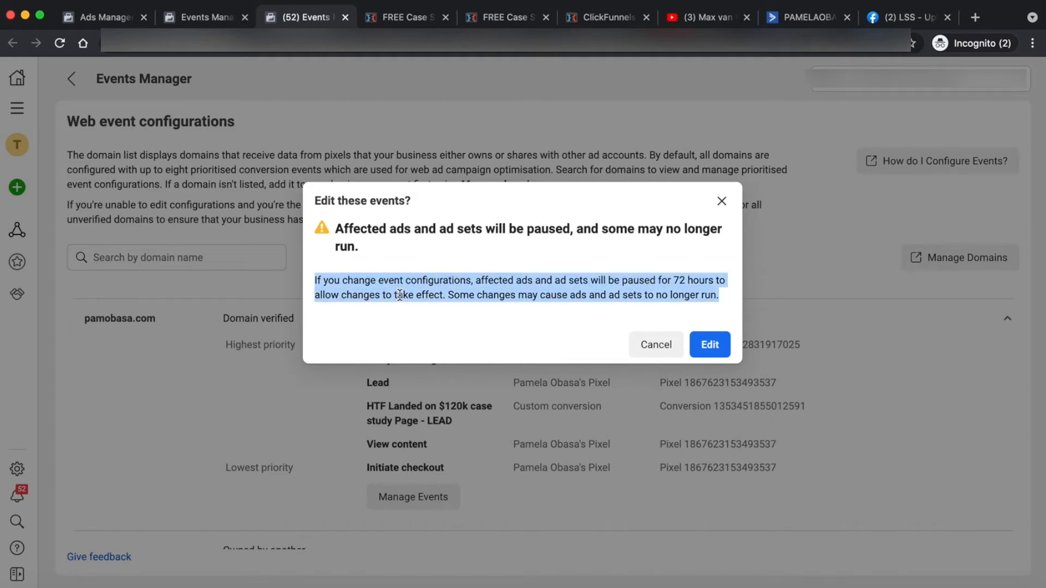
drag(672, 280, 702, 280)
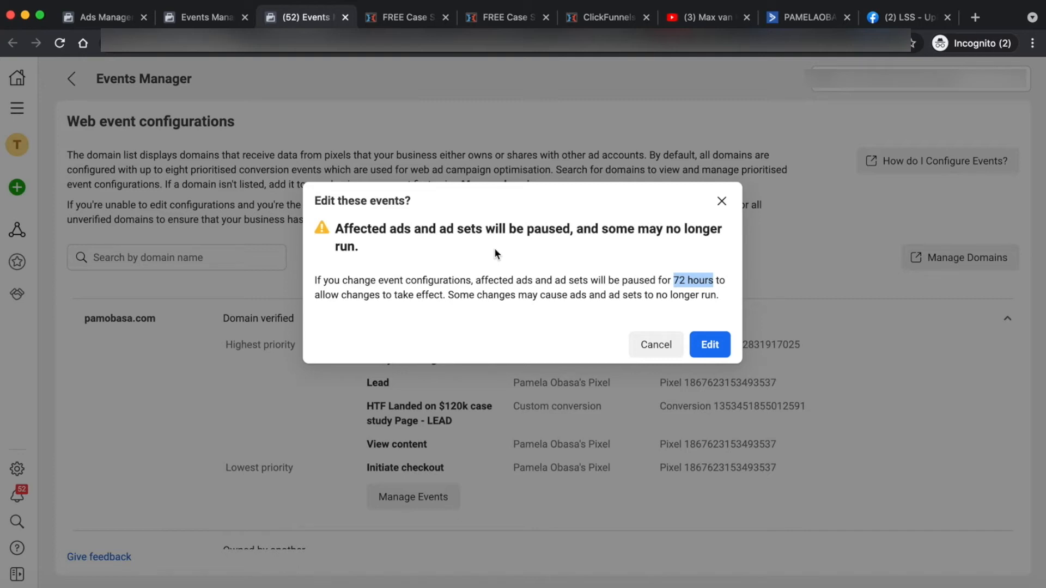
double_click(640, 281)
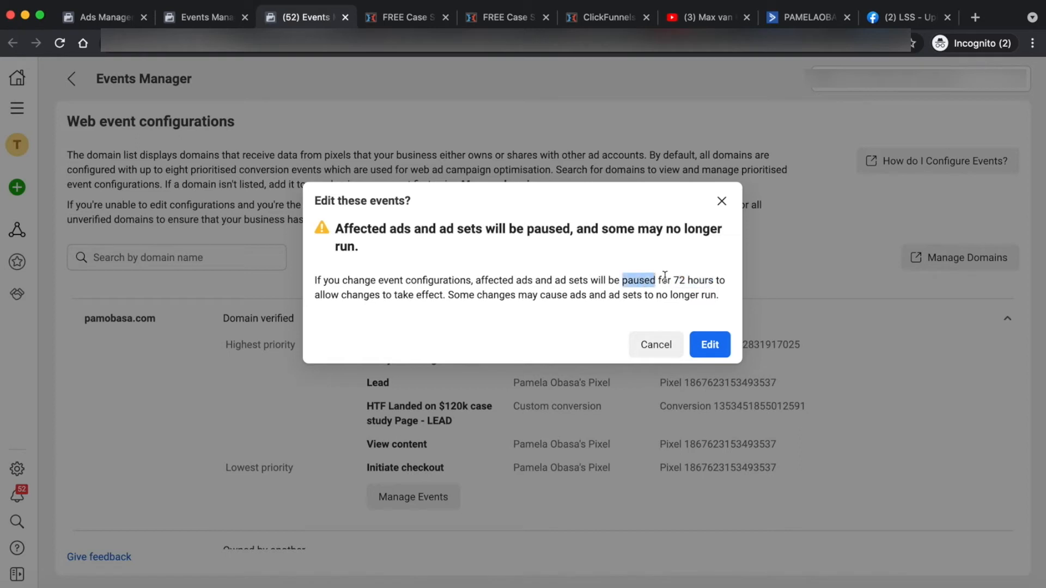
double_click(665, 280)
click(665, 277)
click(722, 202)
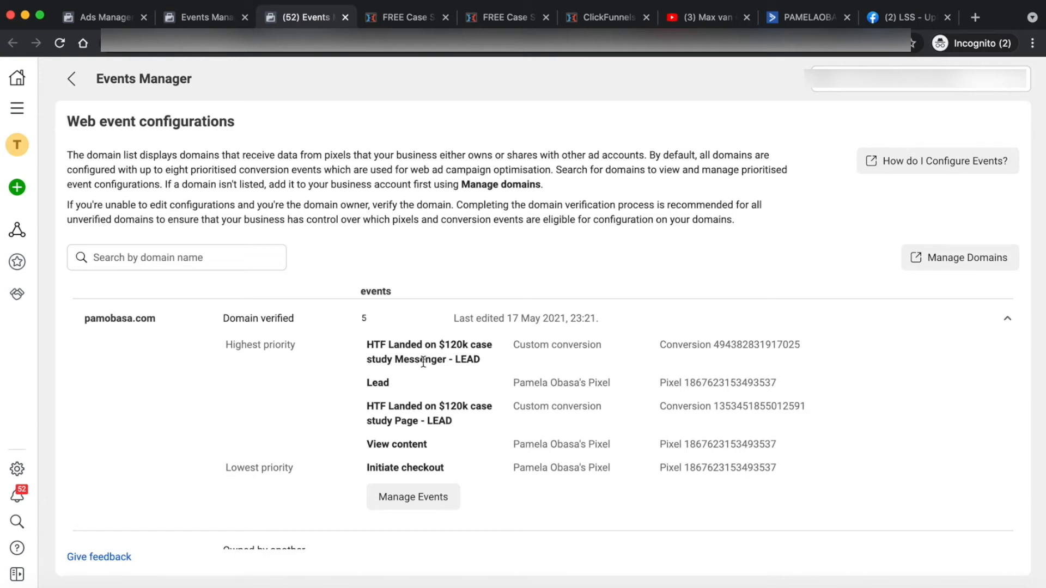
Review the priority order of the domain's configured events, from the Messenger lead conversion down to Initiate checkout
double_click(464, 359)
click(464, 359)
scroll(412, 387, down, 2)
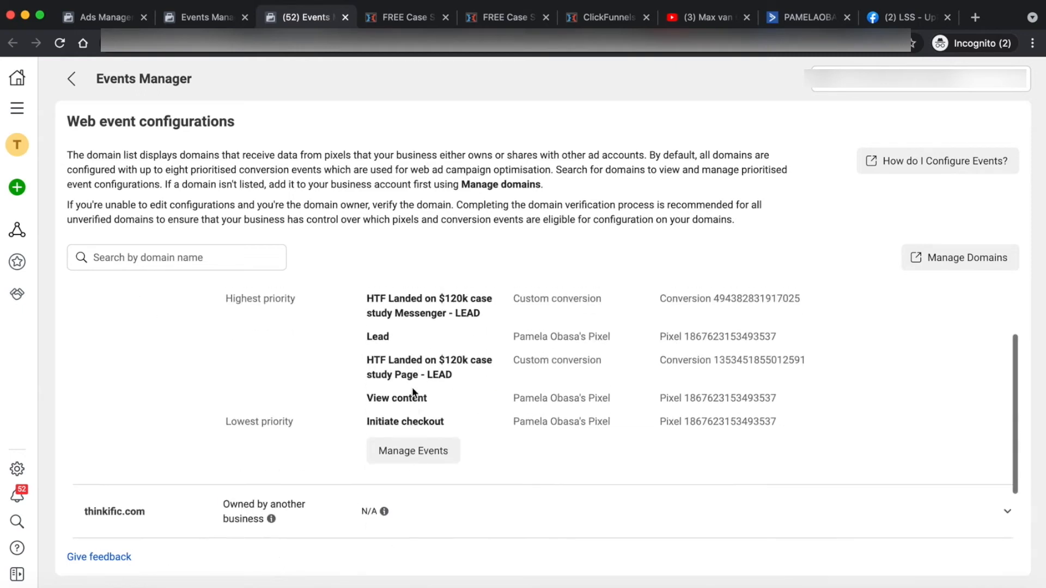
scroll(412, 387, up, 3)
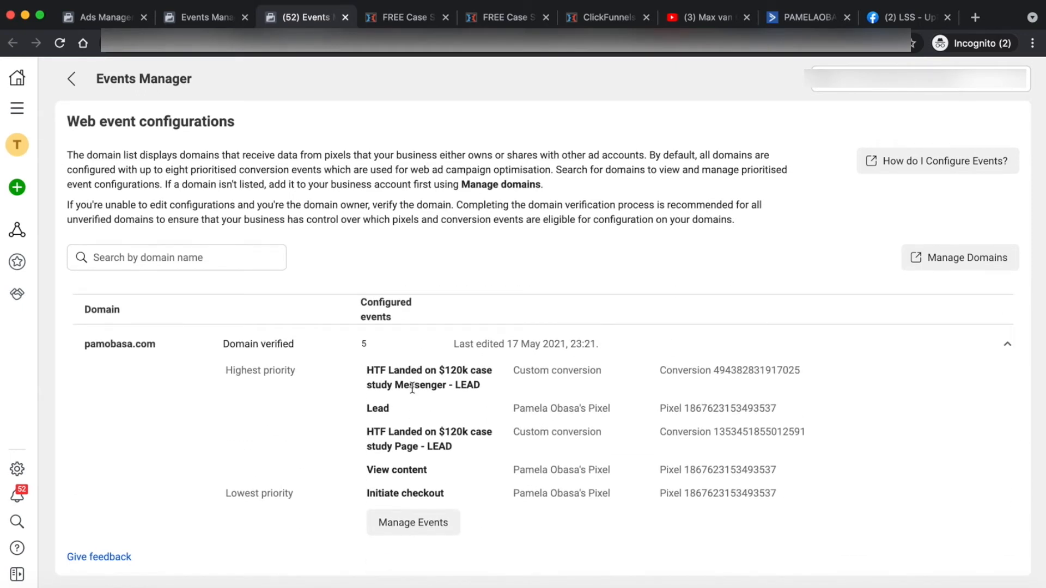
scroll(412, 388, down, 2)
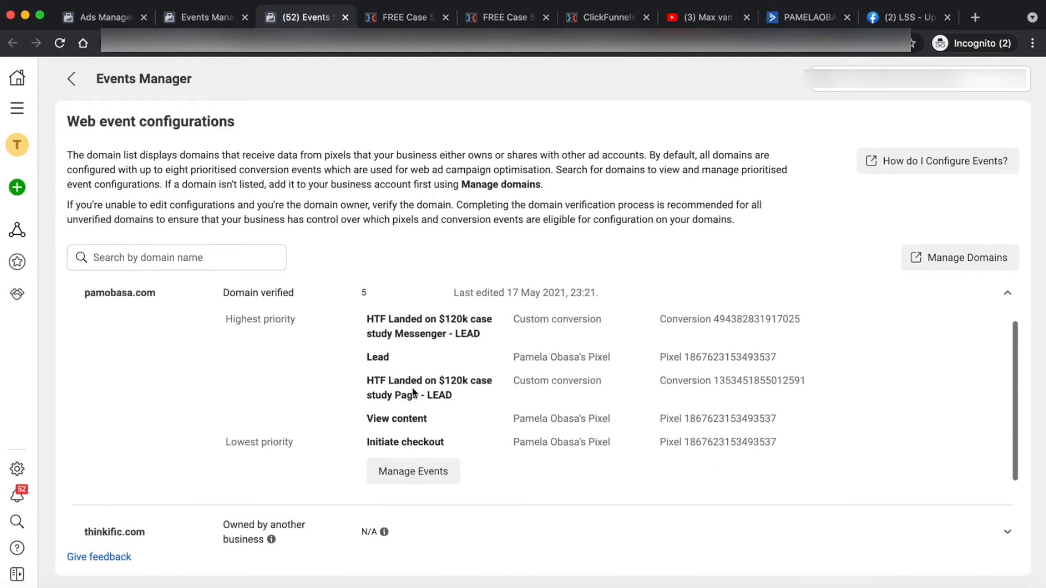
Open the custom conversions list and look through the conversions and their statuses
mouse_move(17, 189)
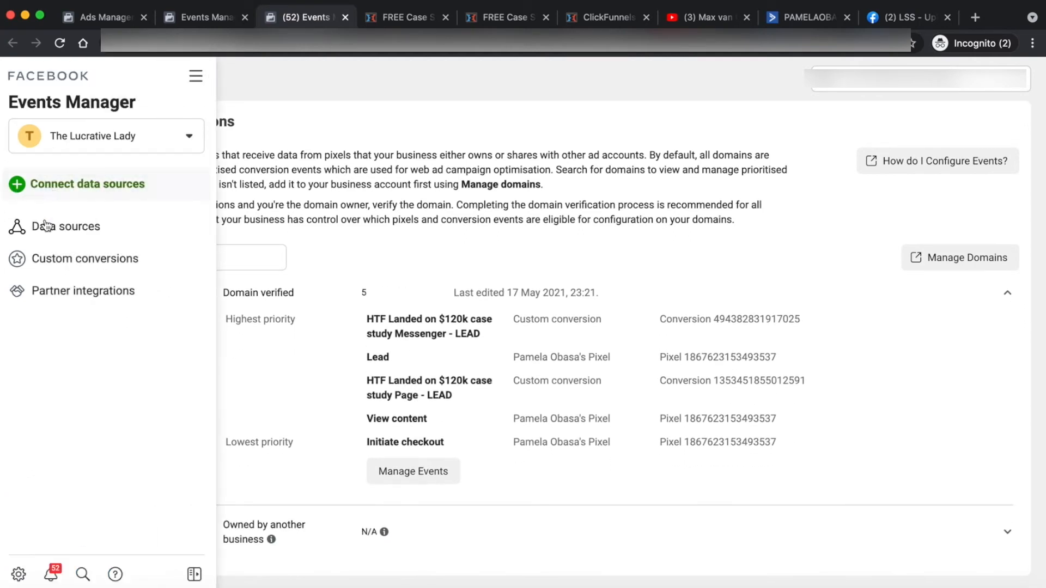
click(71, 269)
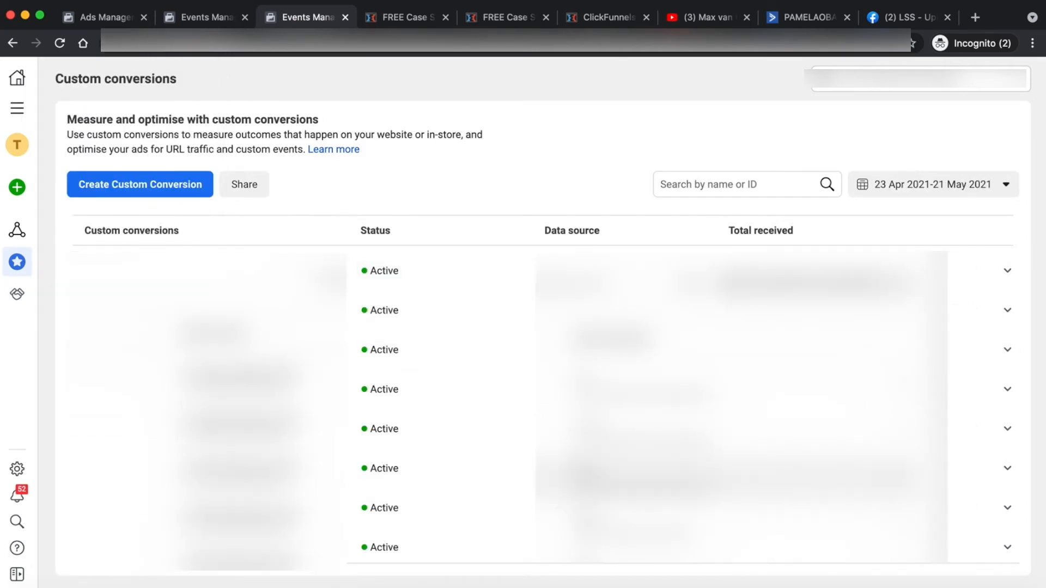
scroll(441, 468, down, 15)
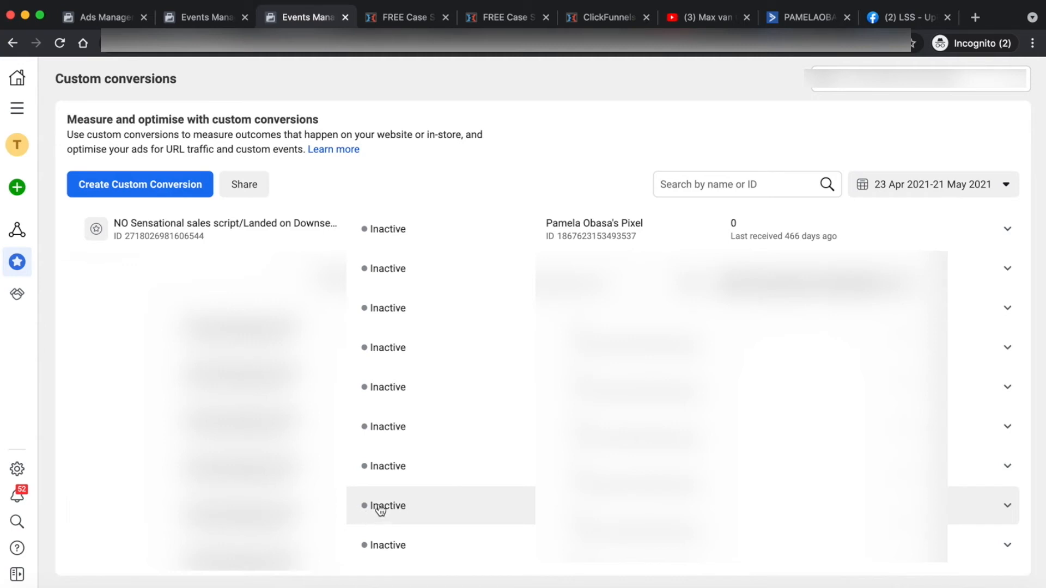
scroll(379, 509, down, 1)
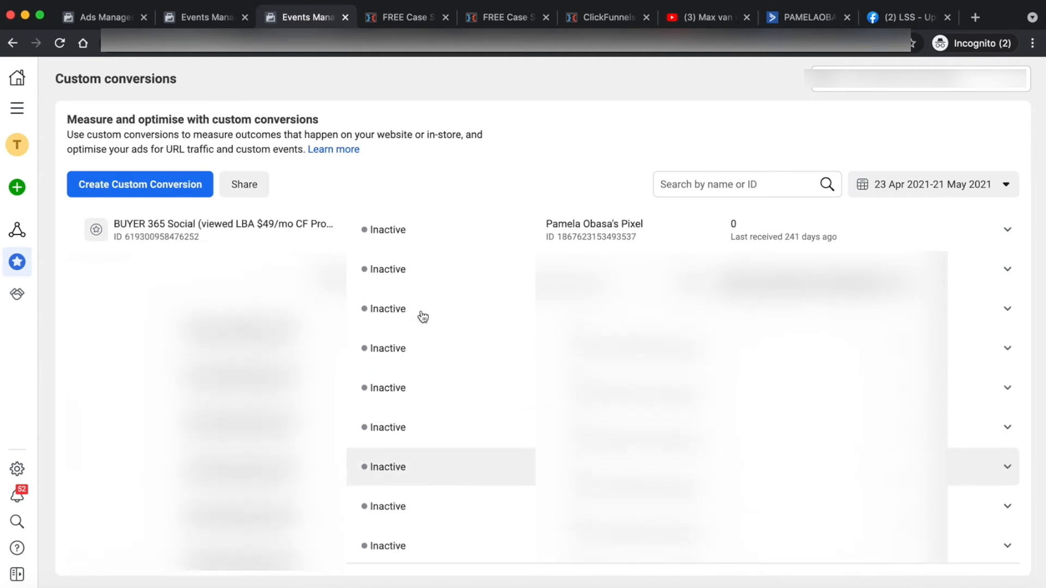
scroll(423, 316, down, 8)
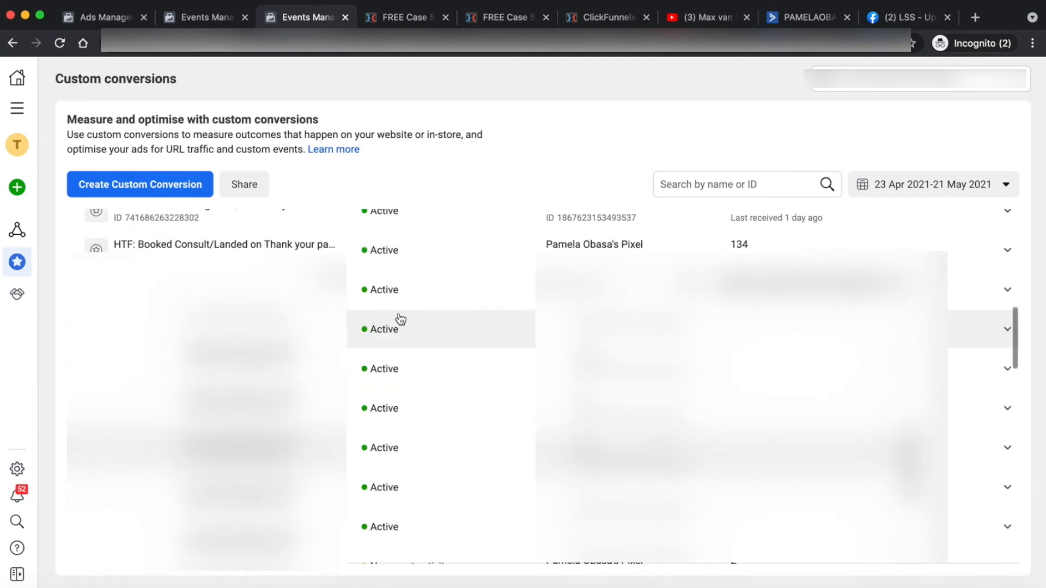
scroll(376, 382, down, 10)
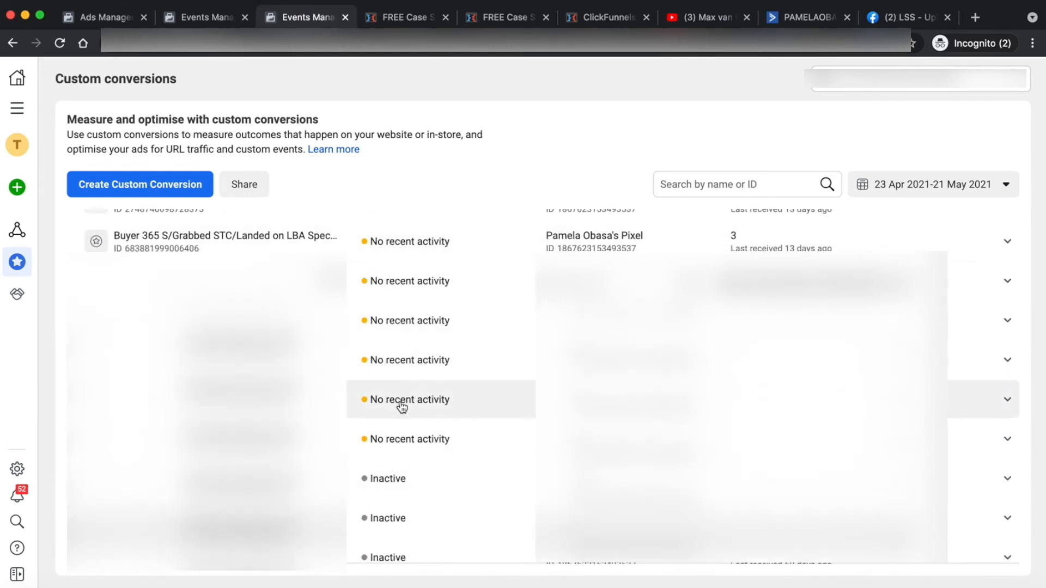
scroll(390, 409, down, 6)
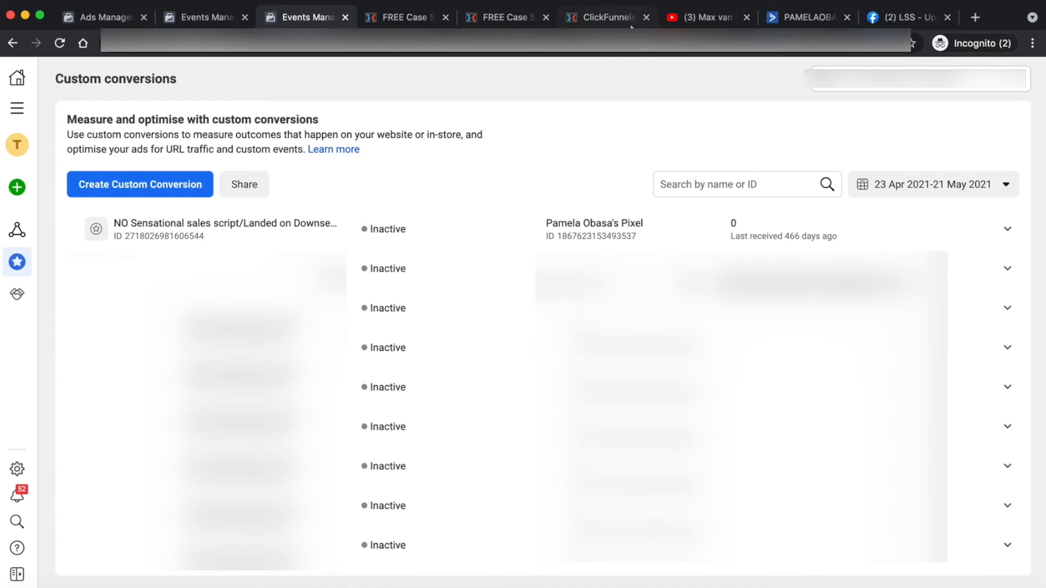
Generate test traffic by reloading the Messenger page, submitting the case study opt-in form, and reloading the page it leads to
click(511, 18)
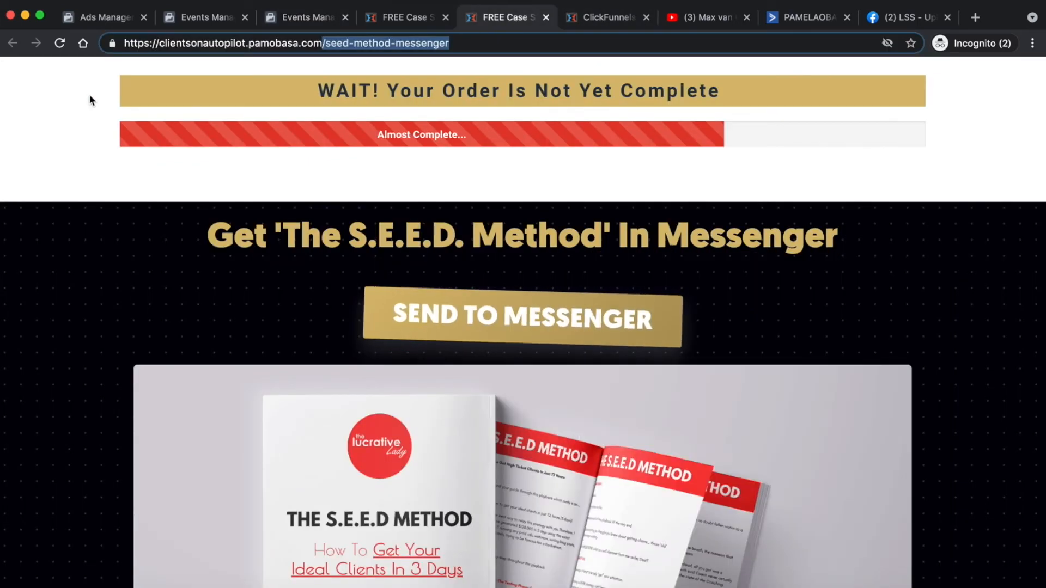
click(58, 44)
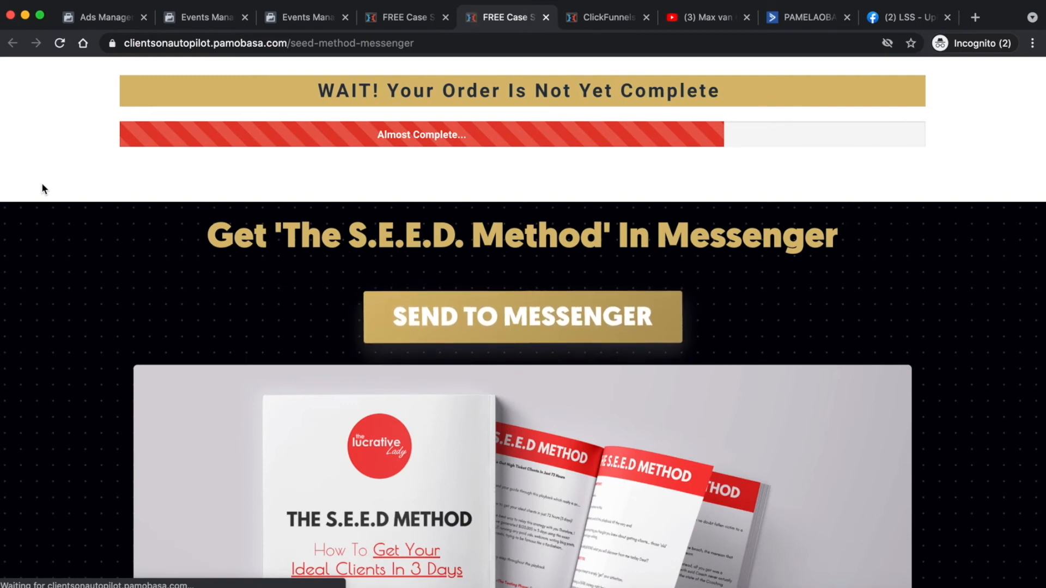
click(398, 23)
click(489, 525)
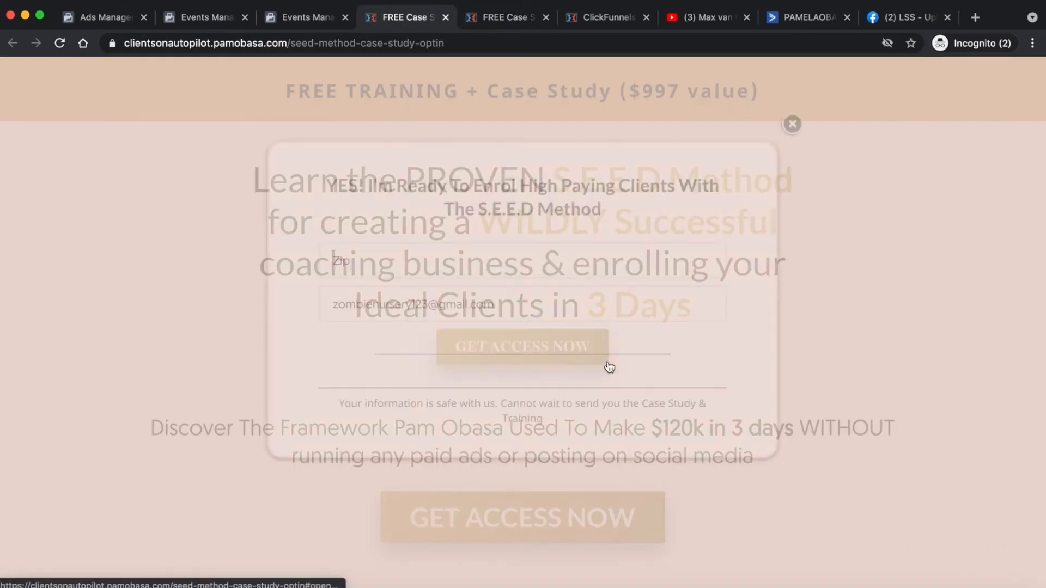
click(488, 341)
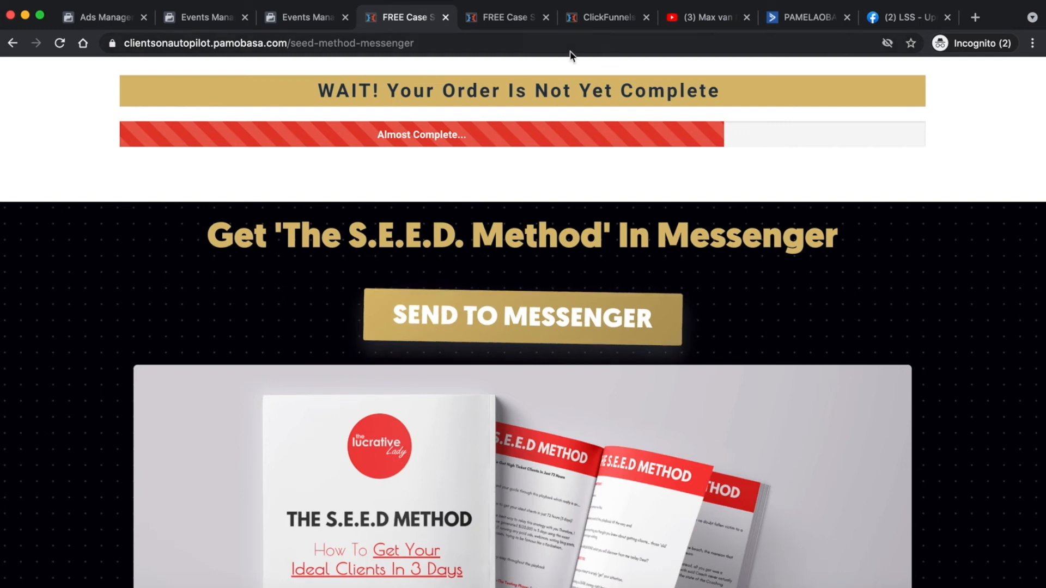
click(60, 43)
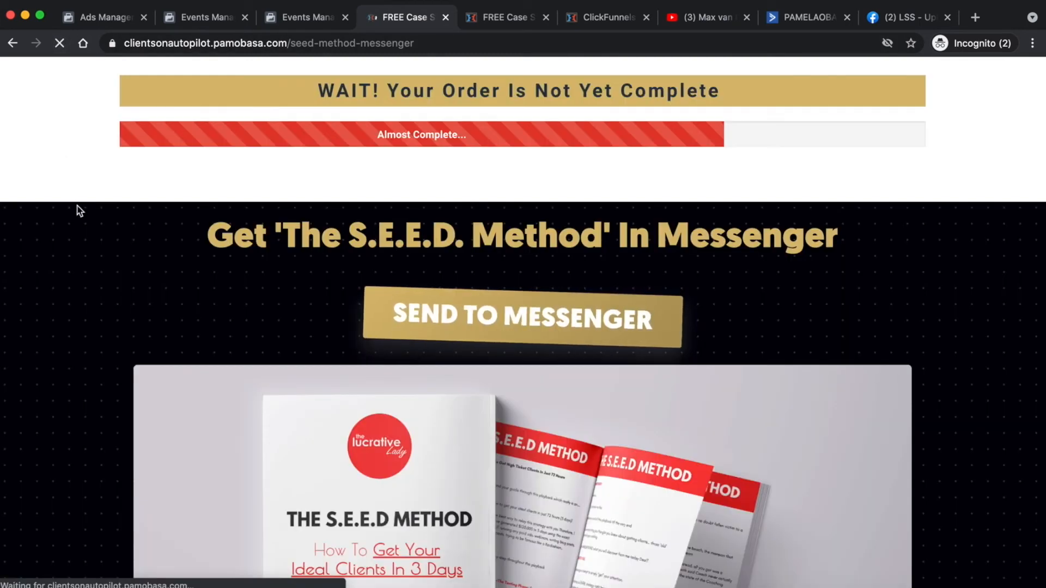
Return to the custom conversions list in Events Manager and refresh it to check for newly received activity
click(287, 25)
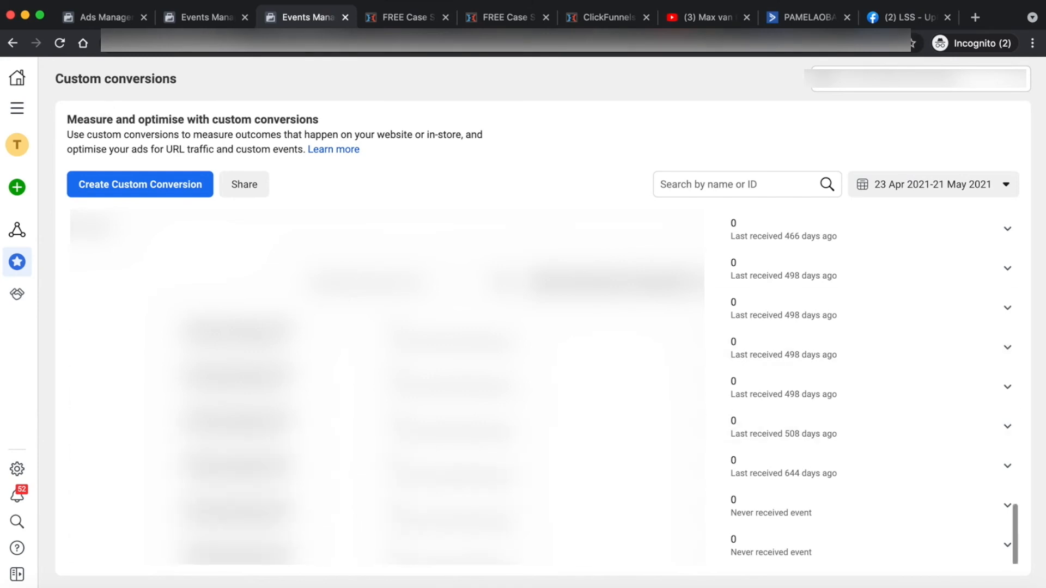
click(59, 43)
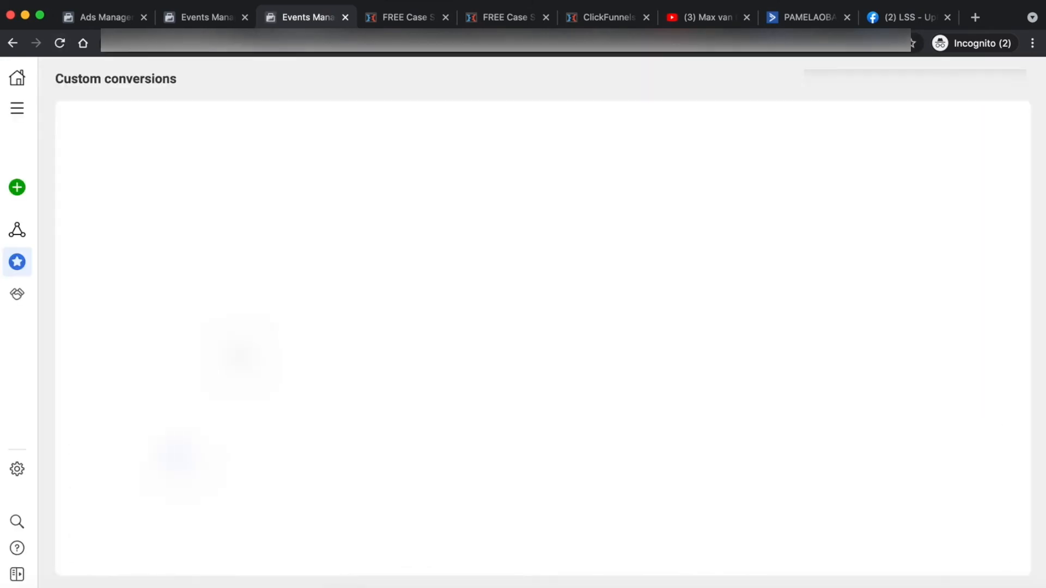